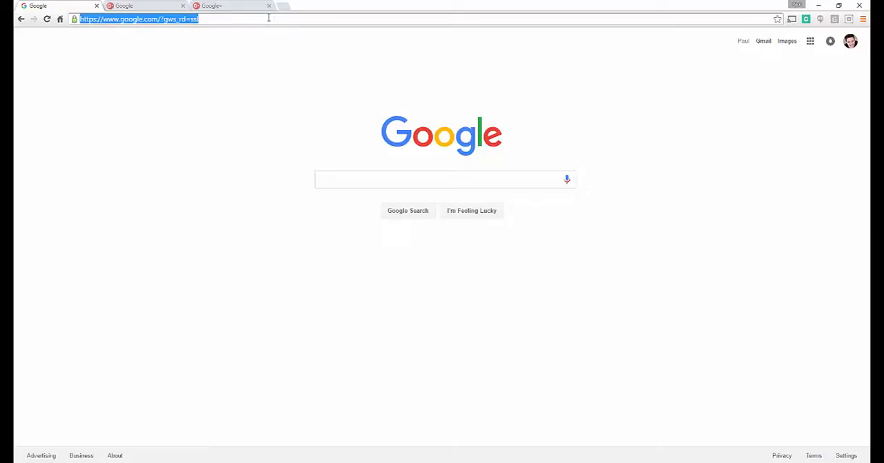
# Open the Hangouts On Air page at plus.google.com/hangouts/onair.
pyautogui.write('plus.')
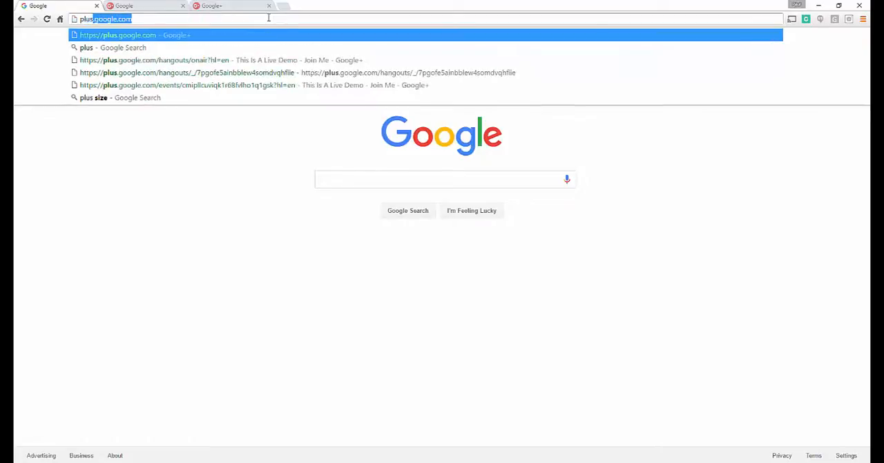
pyautogui.write('google.com')
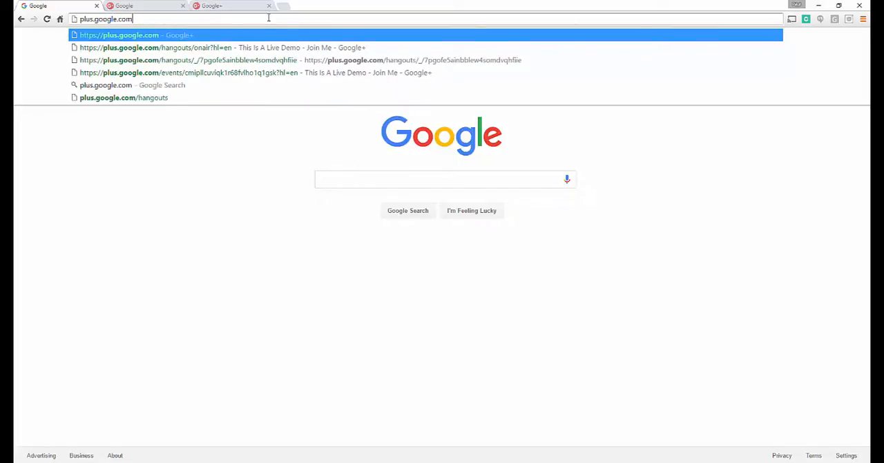
pyautogui.write('/hangouts/o')
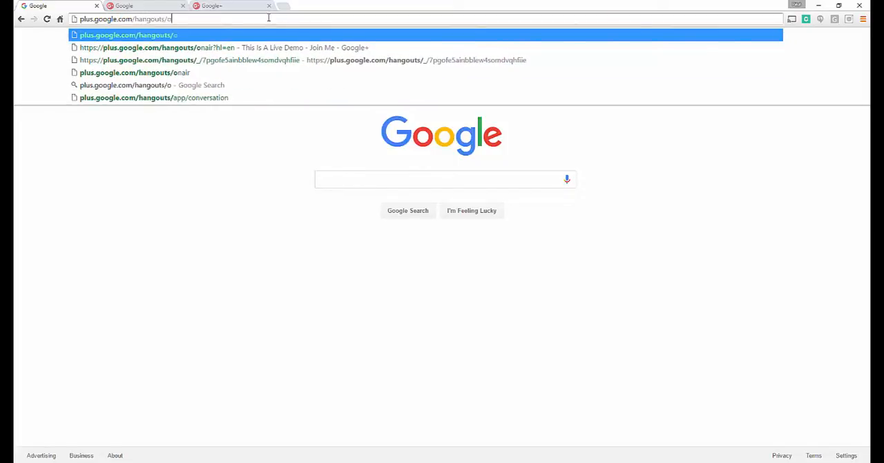
pyautogui.write('nair')
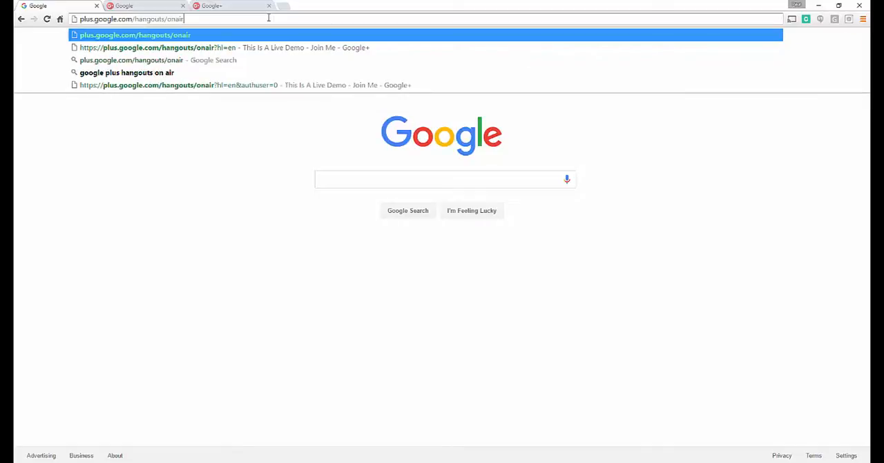
pyautogui.press('Return')
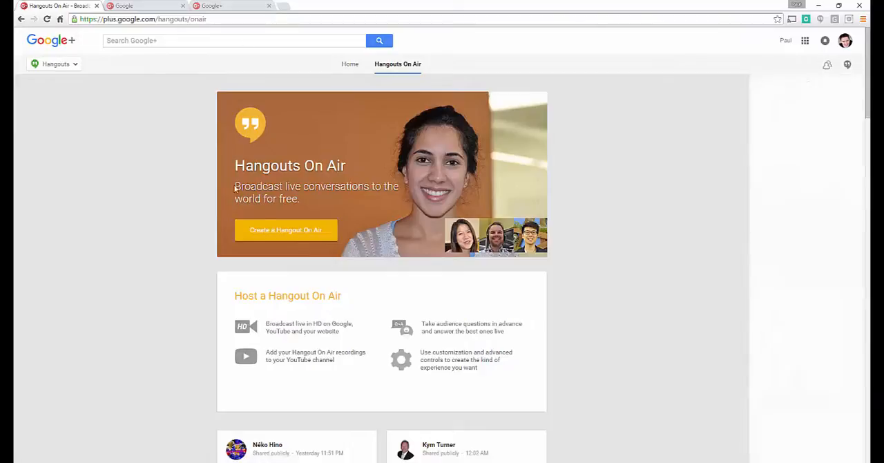
# Create a Hangout On Air named "Testing Google Hangouts On Air" with the description "This is a test of the Google Hangout system! Enjoy!".
pyautogui.click(283, 231)
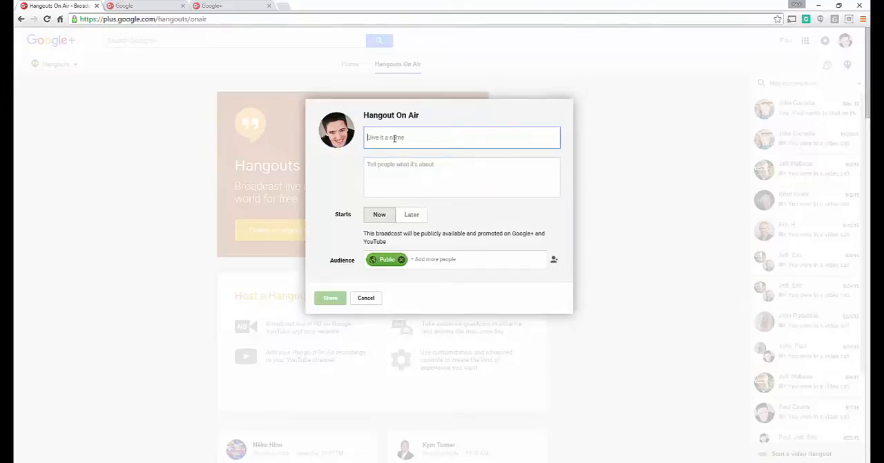
pyautogui.write('Test')
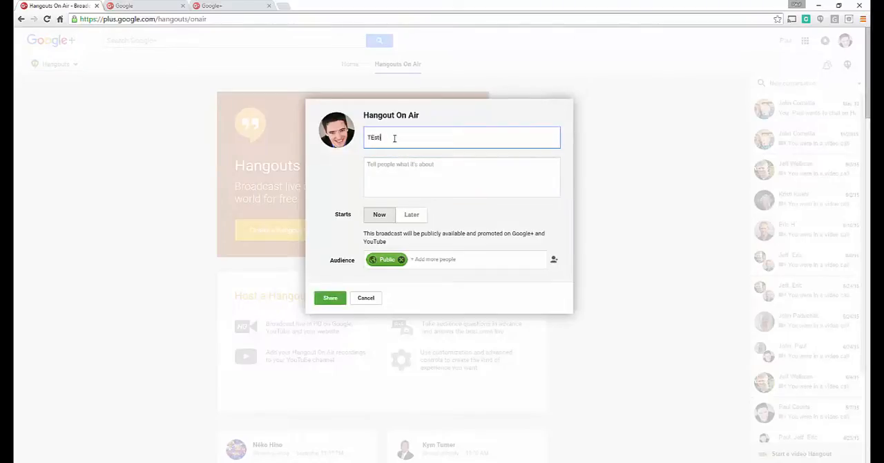
pyautogui.press('BackSpace')
pyautogui.press('BackSpace')
pyautogui.write('sting Google Hangouts On Air')
pyautogui.press('Tab')
pyautogui.write('This is a')
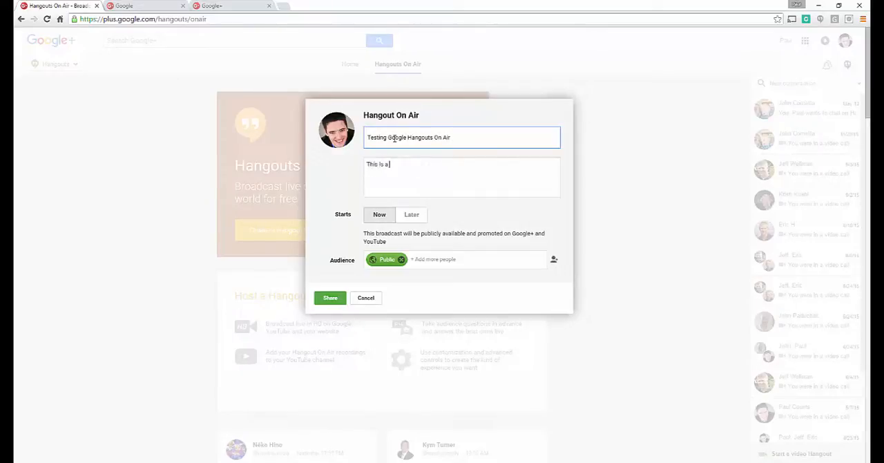
pyautogui.write(' test of the Google Hangout system! Enjoy!')
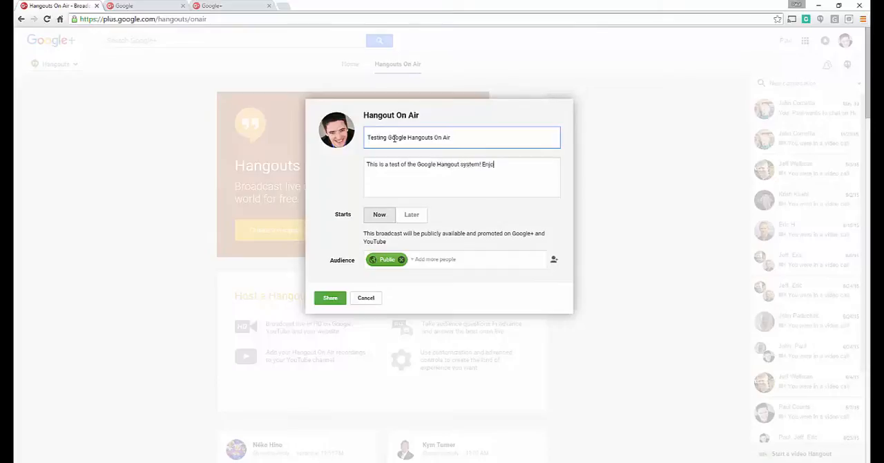
# Schedule the broadcast to start later, on May 26, 2016 at 4:00 PM.
pyautogui.click(420, 217)
pyautogui.click(424, 237)
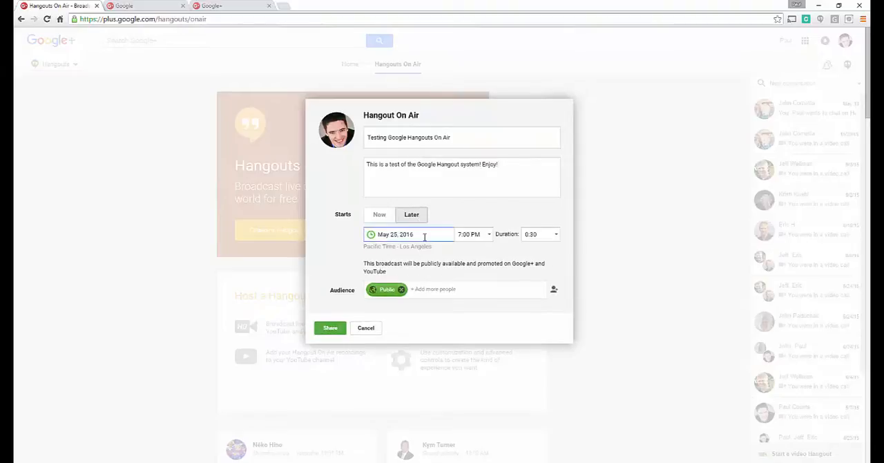
pyautogui.click(424, 235)
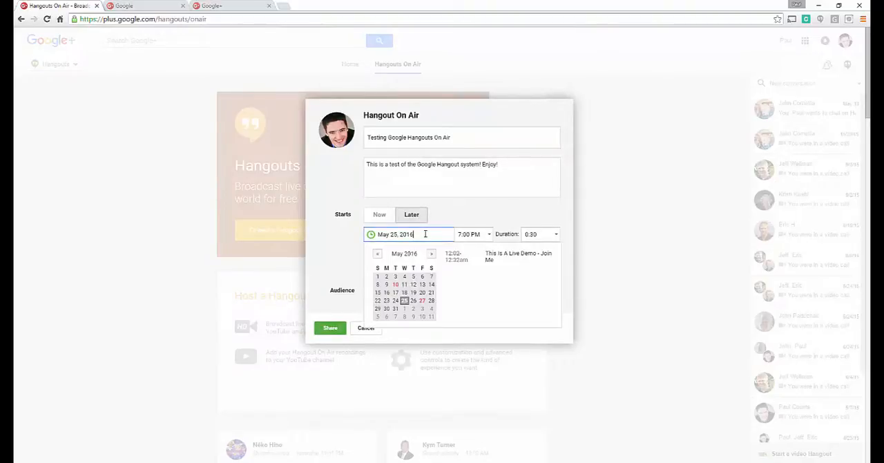
pyautogui.click(412, 302)
pyautogui.click(484, 235)
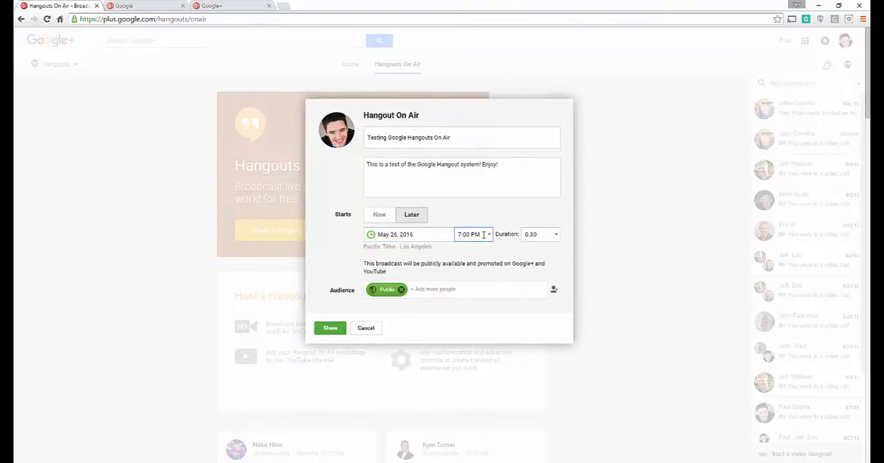
pyautogui.click(489, 234)
pyautogui.click(469, 266)
# Keep the broadcast duration at 0:30 and share the event publicly.
pyautogui.click(543, 236)
pyautogui.click(440, 266)
pyautogui.click(557, 237)
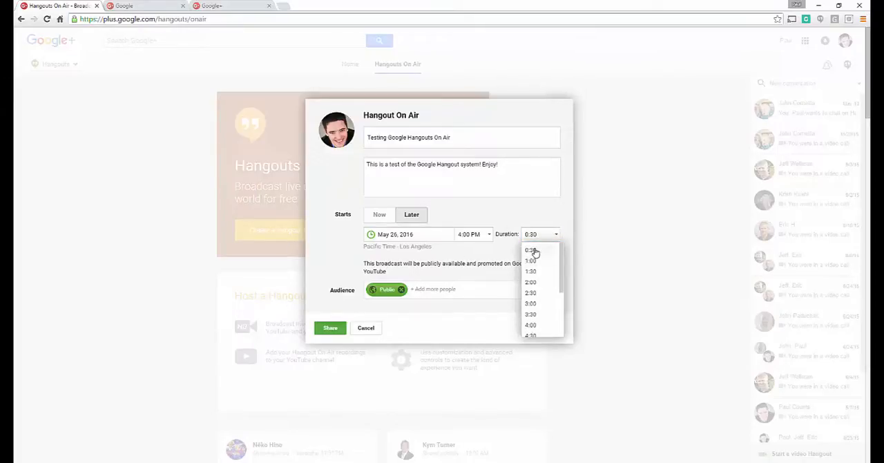
pyautogui.click(532, 251)
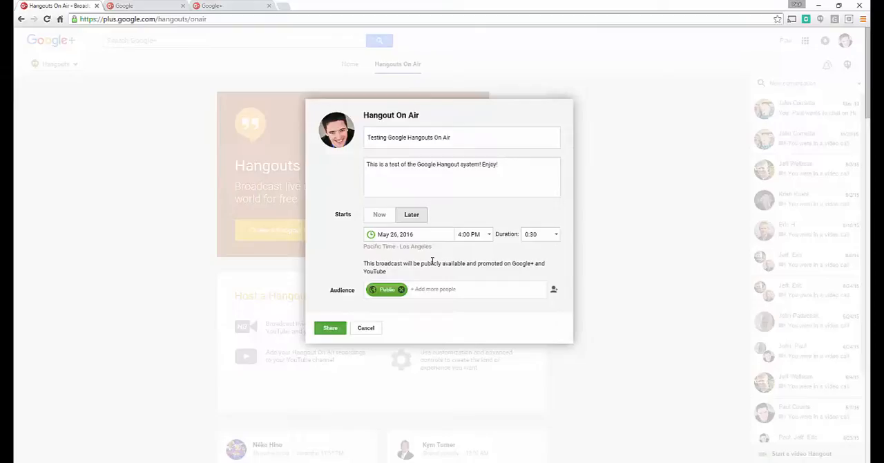
pyautogui.click(337, 329)
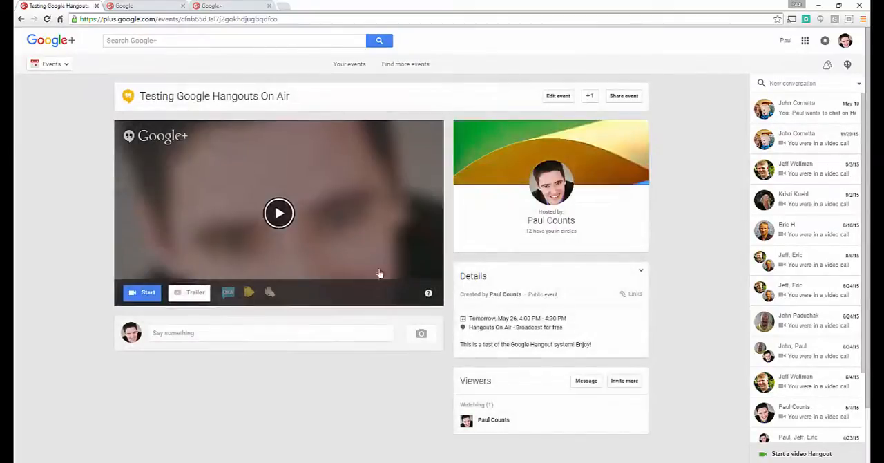
# Enable the Questions and Answers app and the yellow tag app for the event, and switch the Applause feature on and back off.
pyautogui.click(228, 294)
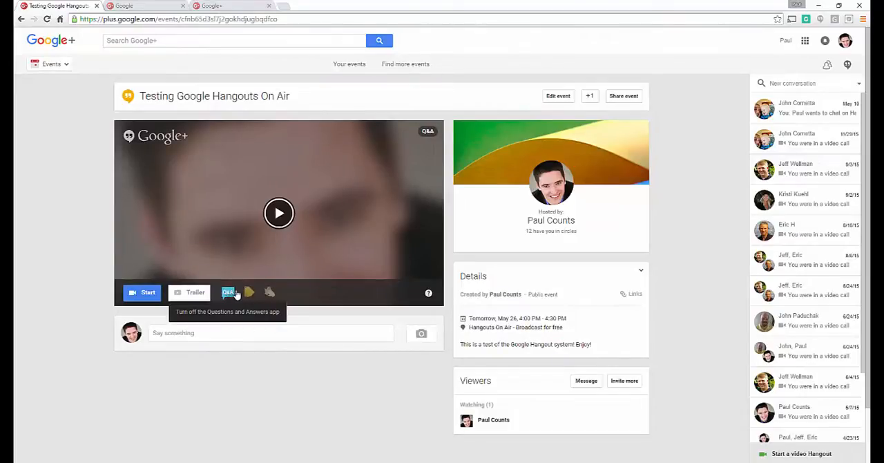
pyautogui.click(250, 295)
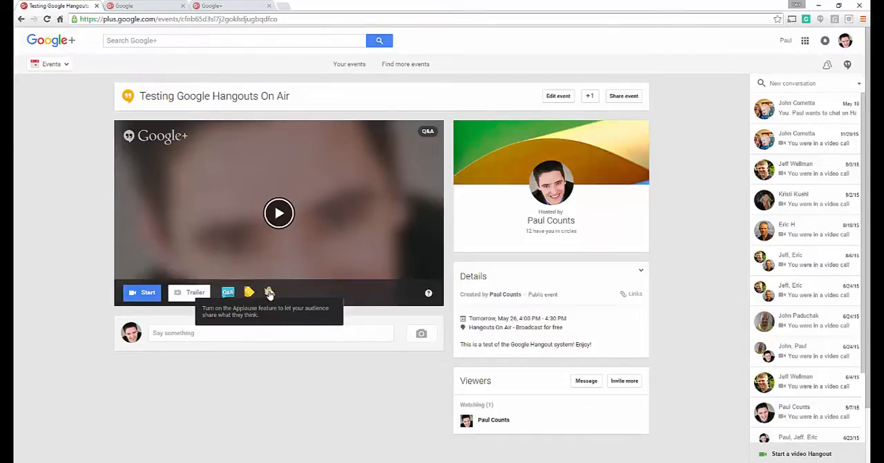
pyautogui.click(270, 293)
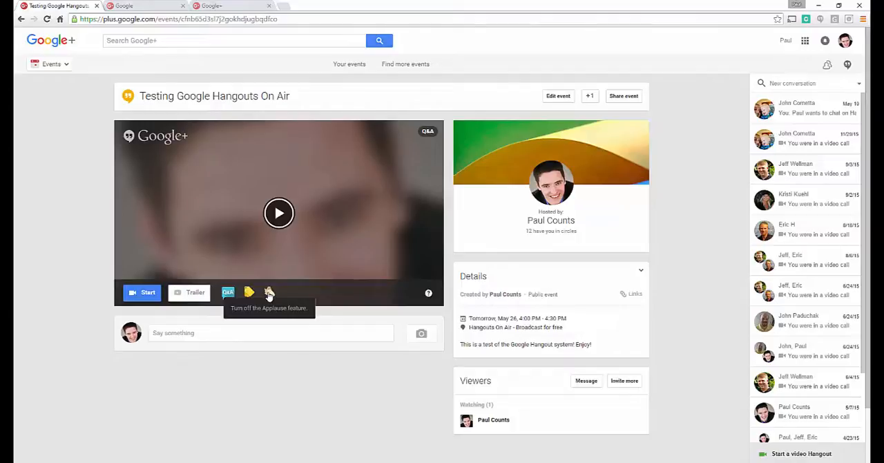
pyautogui.click(270, 293)
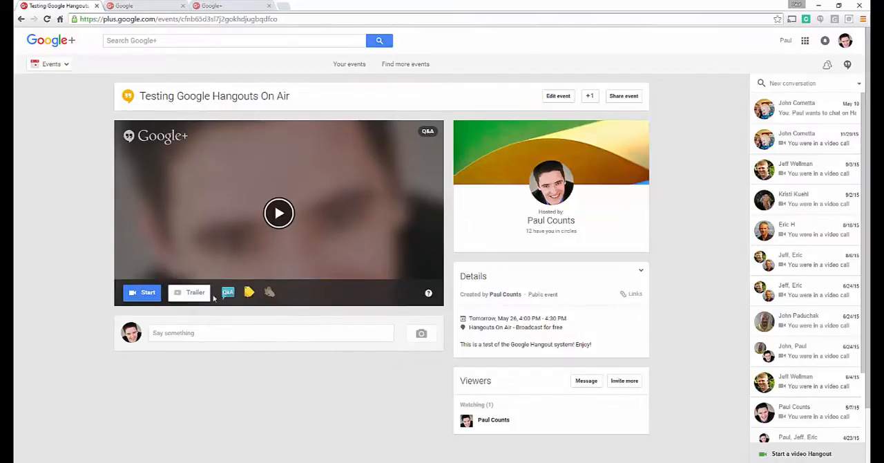
# Look at the video sources for an event trailer and close the picker without adding one.
pyautogui.click(193, 293)
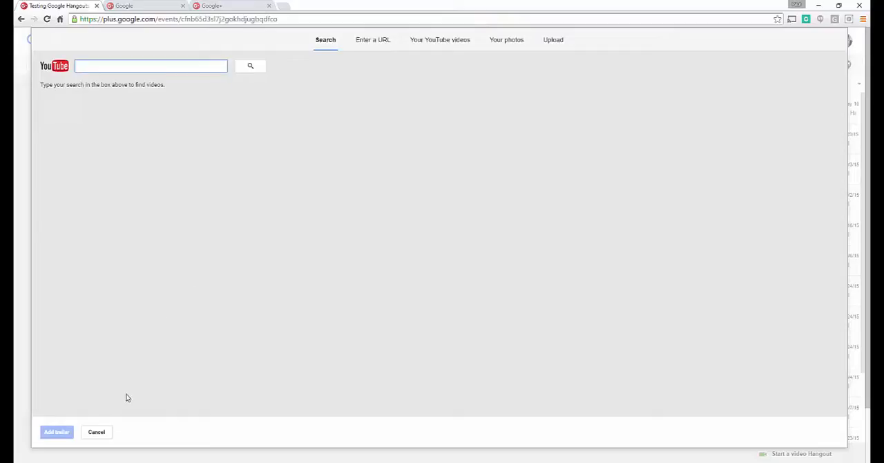
pyautogui.click(96, 431)
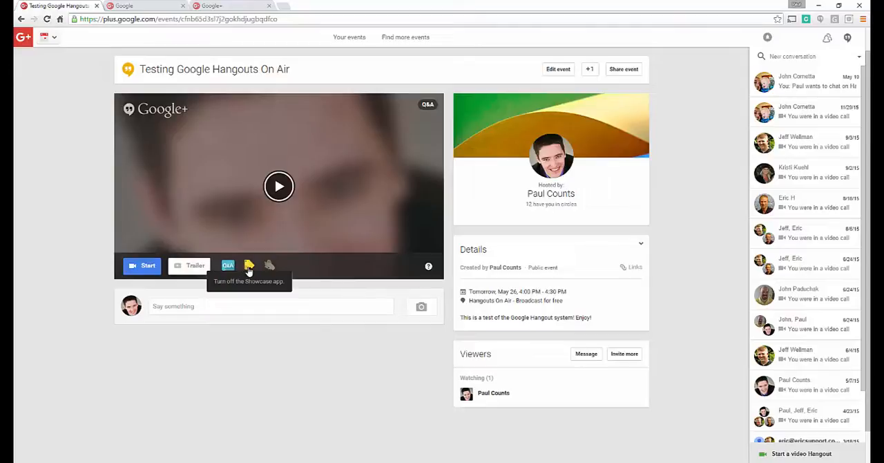
# Copy the event page's web address for sharing.
pyautogui.click(136, 20)
pyautogui.rightClick(136, 20)
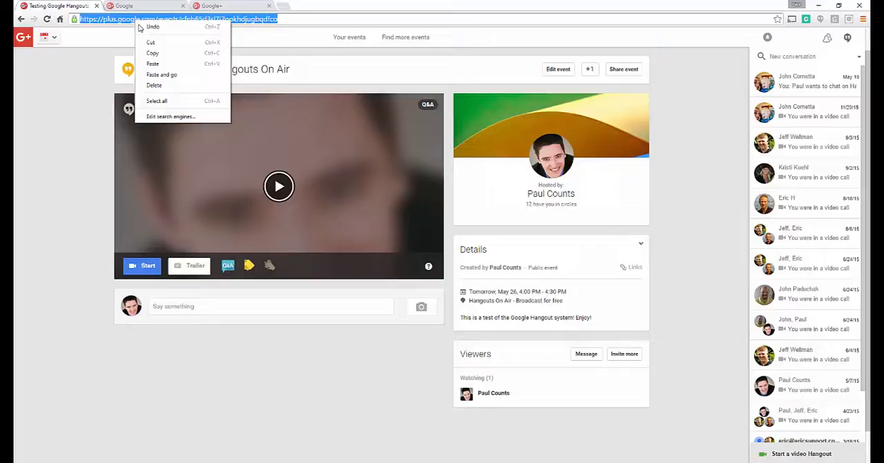
pyautogui.click(162, 53)
pyautogui.rightClick(149, 20)
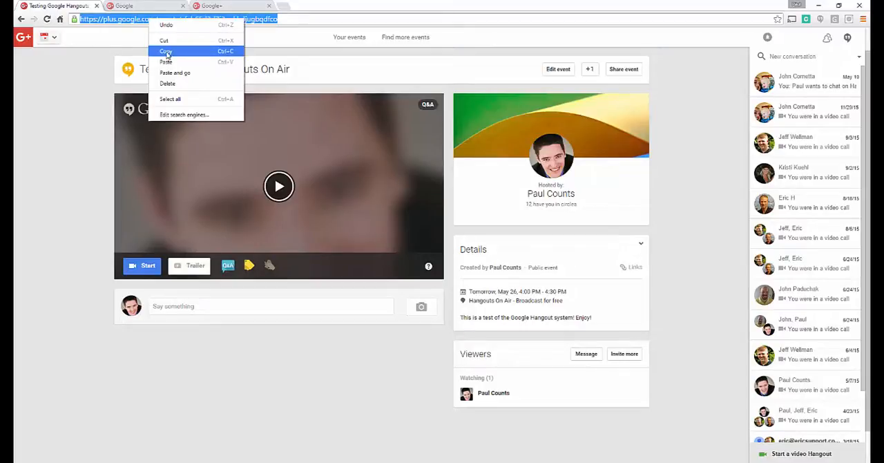
pyautogui.click(167, 53)
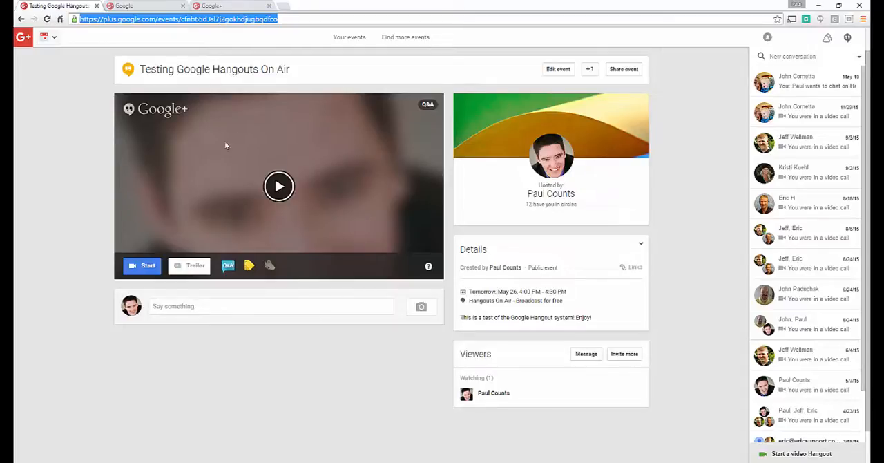
# Start the hangout, maximize its window and turn the camera off.
pyautogui.click(141, 267)
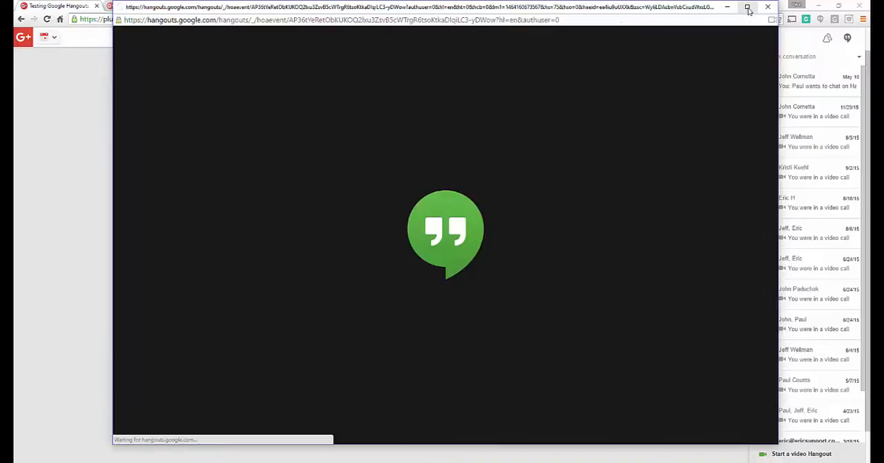
pyautogui.click(748, 8)
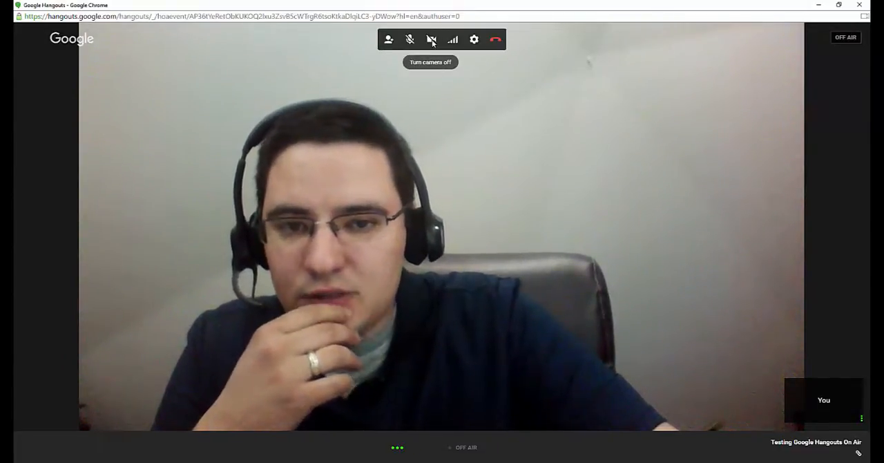
pyautogui.click(432, 40)
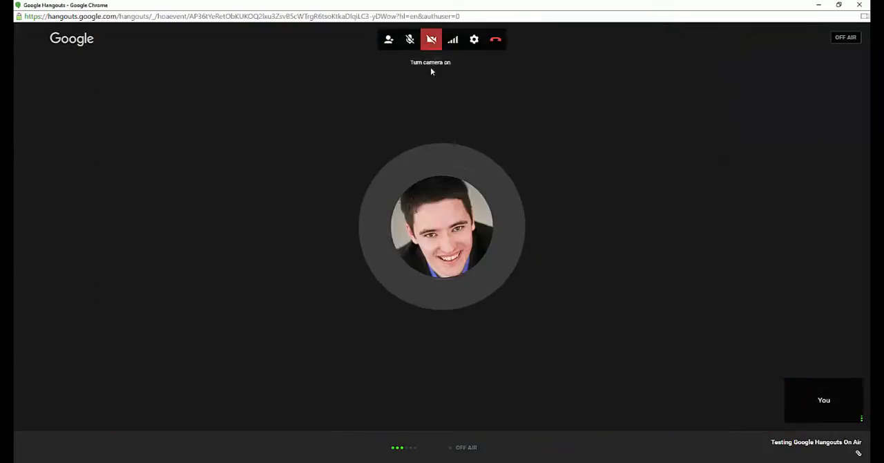
# Examine the camera, microphone and speaker choices in the hangout's settings, and close them without saving.
pyautogui.click(474, 40)
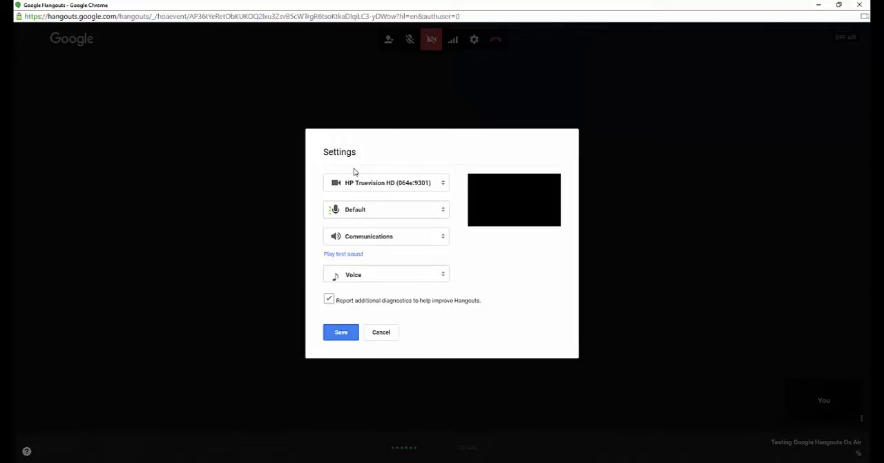
pyautogui.click(444, 185)
pyautogui.click(420, 183)
pyautogui.click(444, 185)
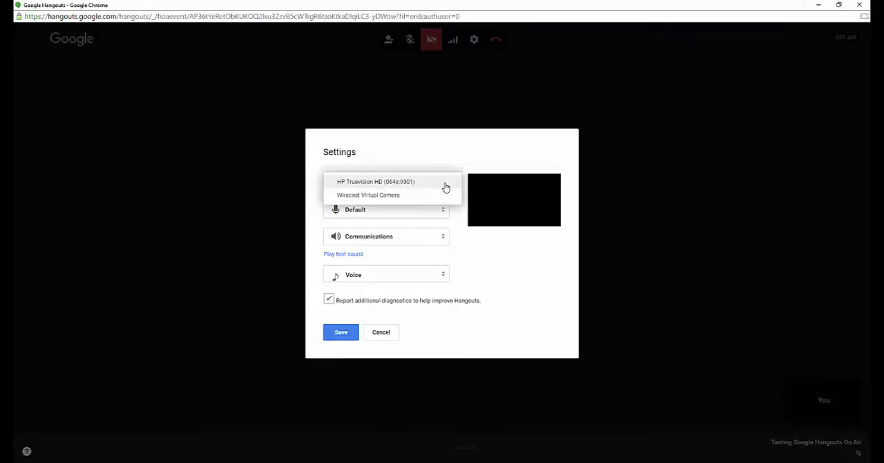
pyautogui.click(399, 184)
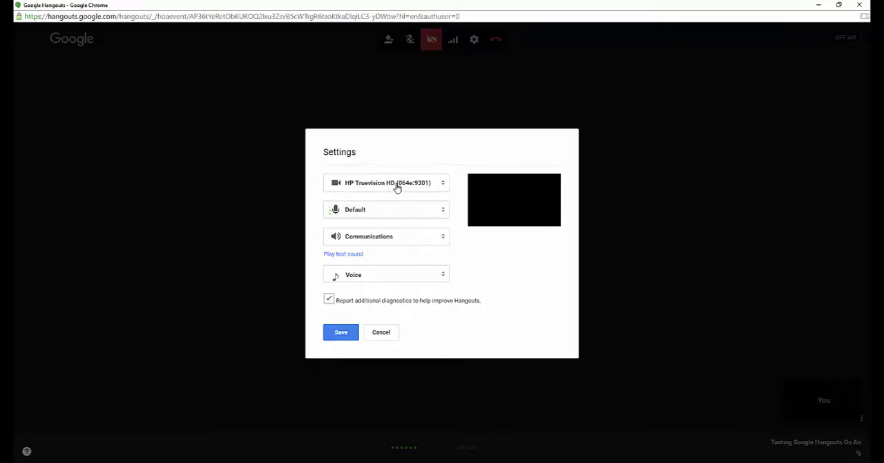
pyautogui.click(442, 211)
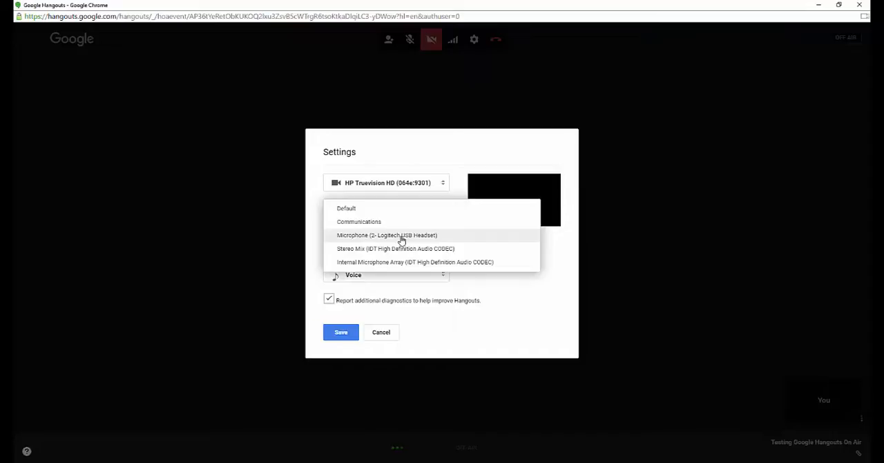
pyautogui.click(353, 210)
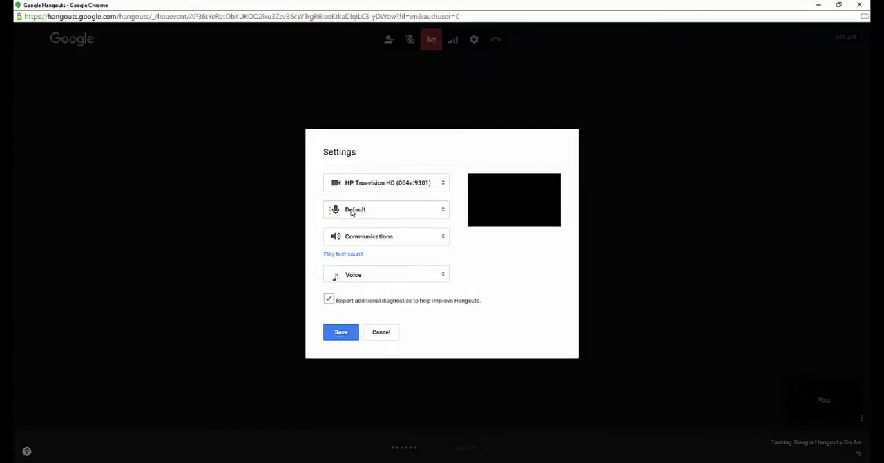
pyautogui.click(438, 238)
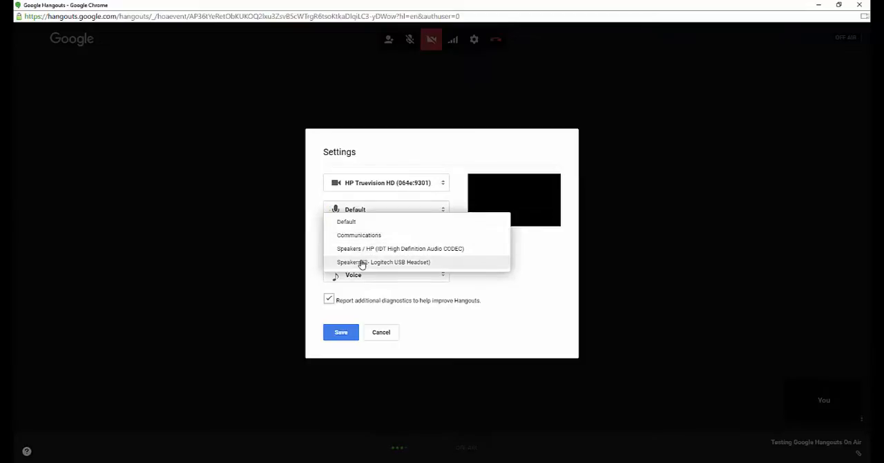
pyautogui.click(314, 201)
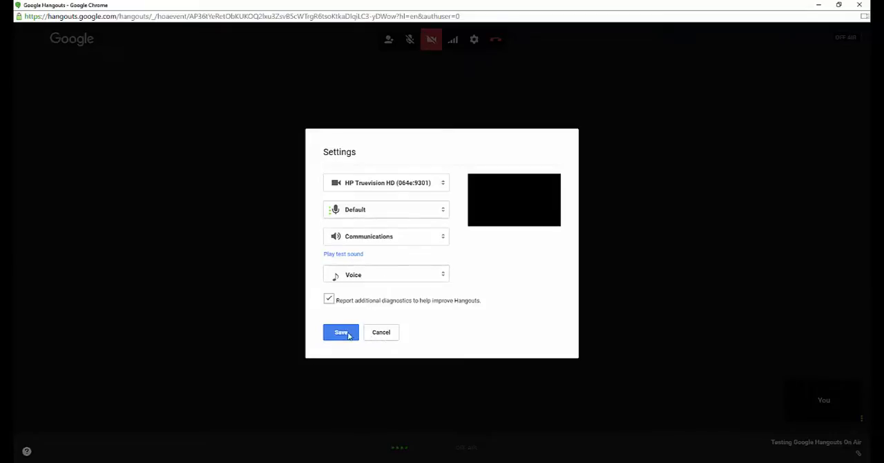
pyautogui.click(384, 335)
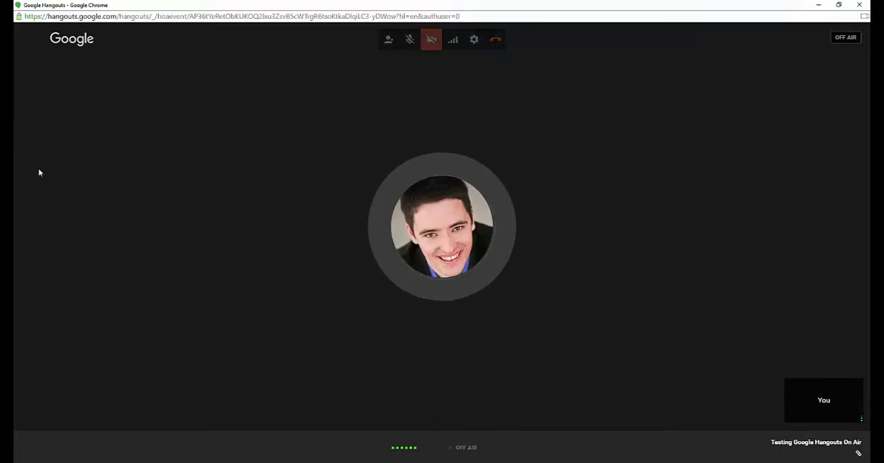
# Leave the test hangout's call and open plus.google.com/hangouts/onair in the browser.
pyautogui.click(495, 40)
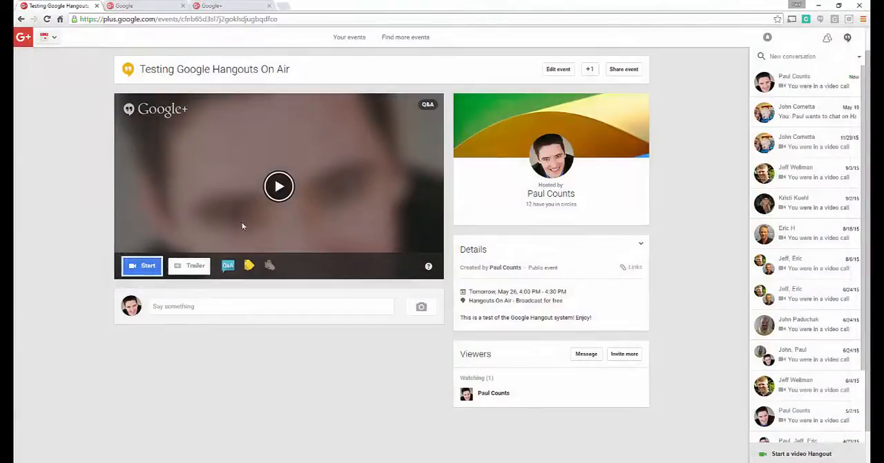
pyautogui.click(114, 19)
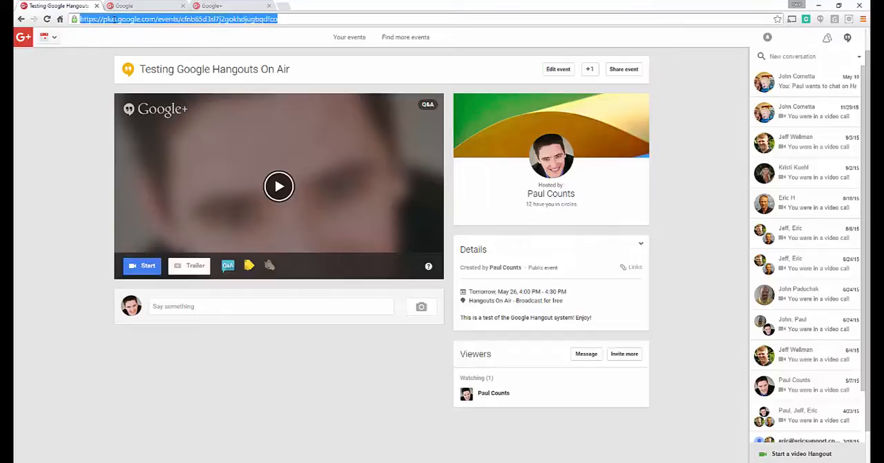
pyautogui.write('plug')
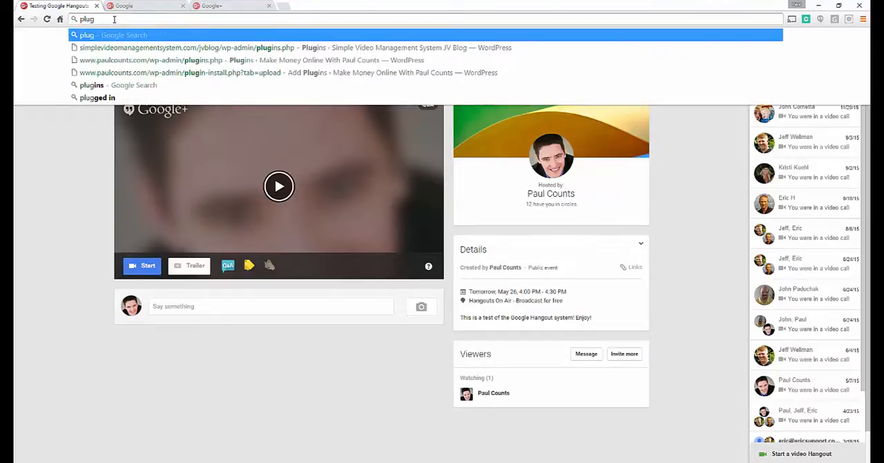
pyautogui.press('BackSpace')
pyautogui.write('s.google.com/')
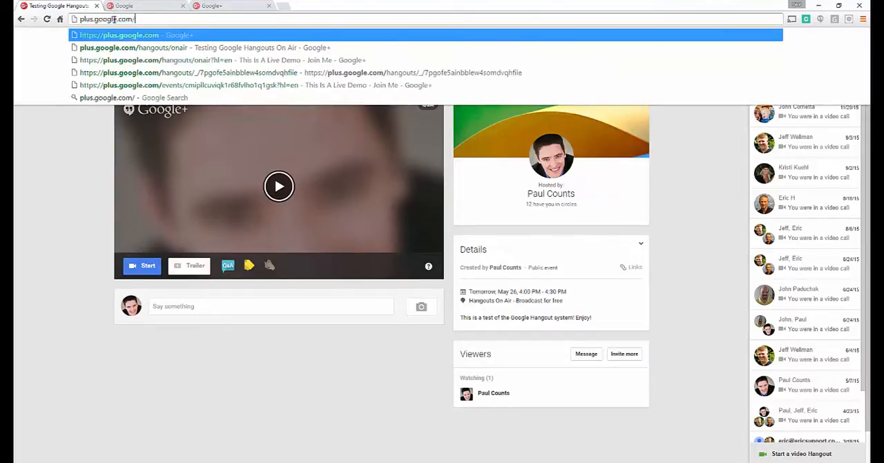
pyautogui.write('hangouts/')
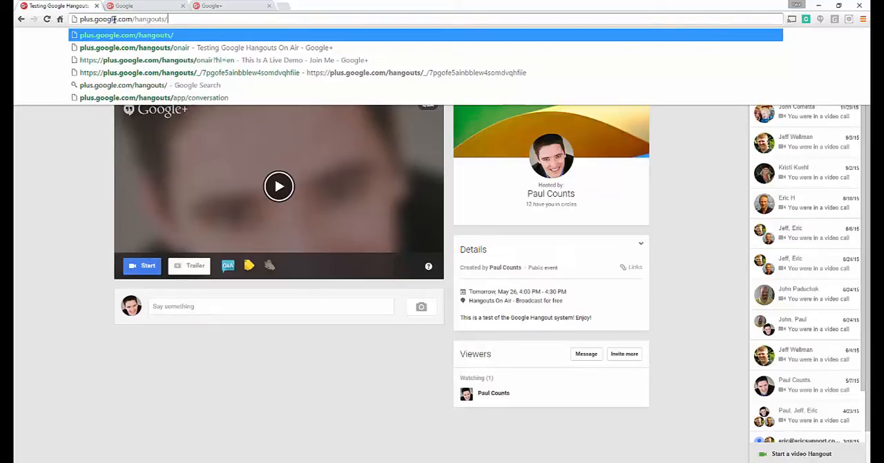
pyautogui.write('onair')
pyautogui.press('Return')
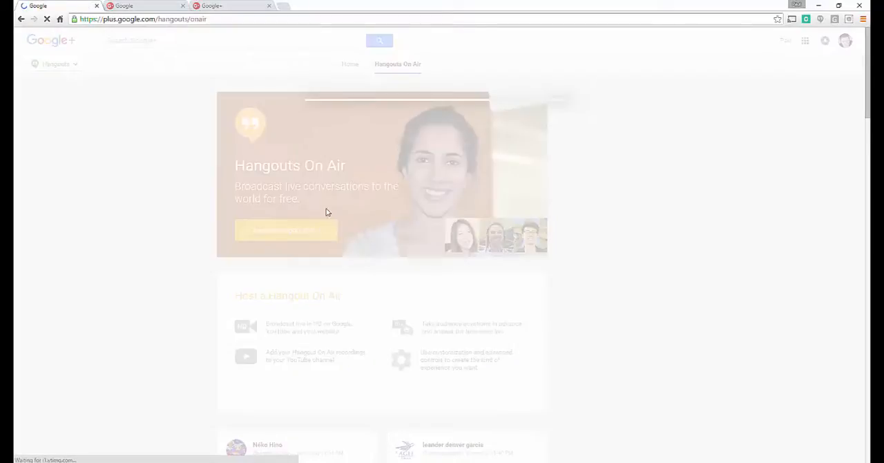
# Create a public Hangout On Air starting now, titled "Live Now! Enjoy!" with the description "Enjoy this special live Hangout!".
pyautogui.write('Live N')
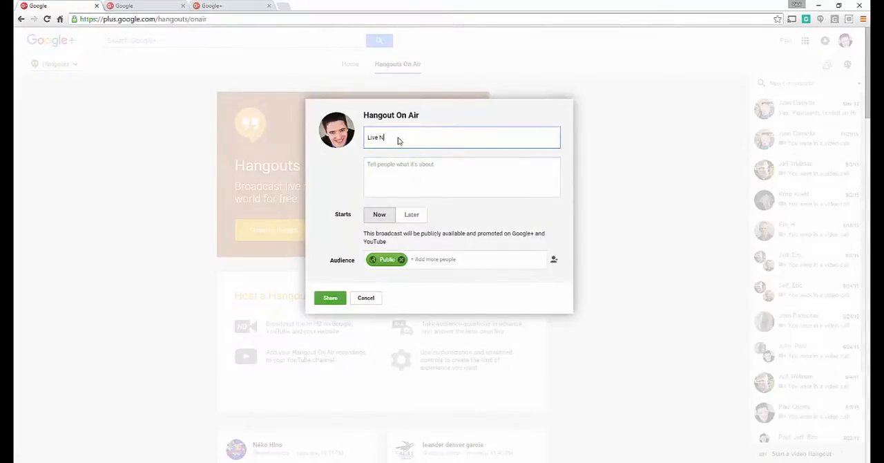
pyautogui.write('ow! Er')
pyautogui.write('En')
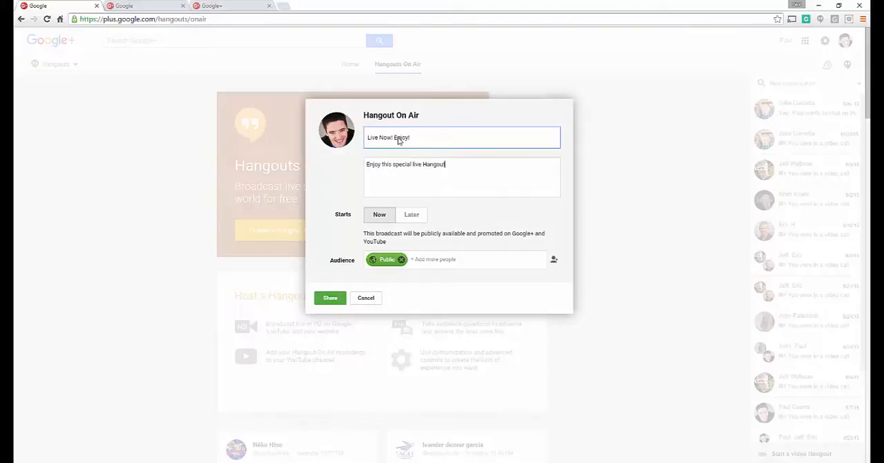
pyautogui.click(331, 300)
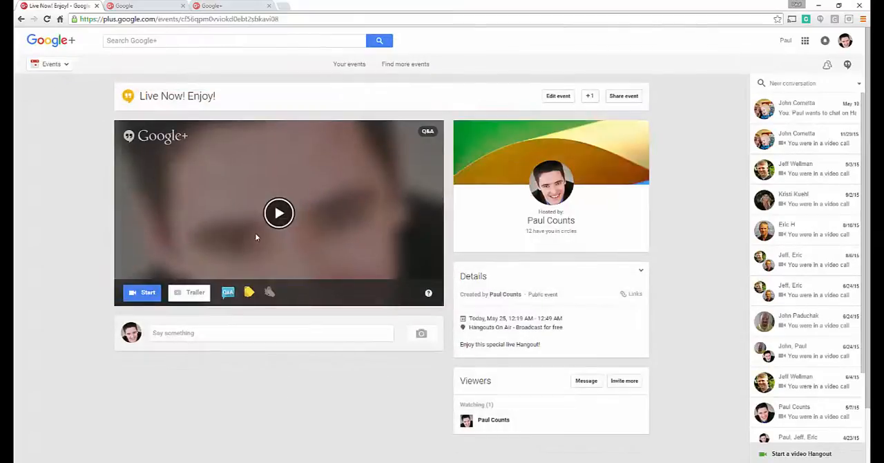
# Start the "Live Now! Enjoy!" hangout without inviting guests and turn the camera off.
pyautogui.click(147, 292)
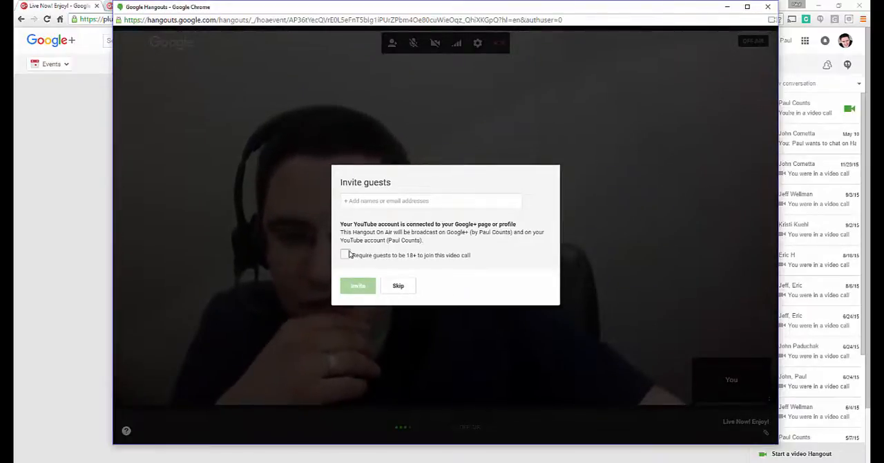
pyautogui.click(401, 285)
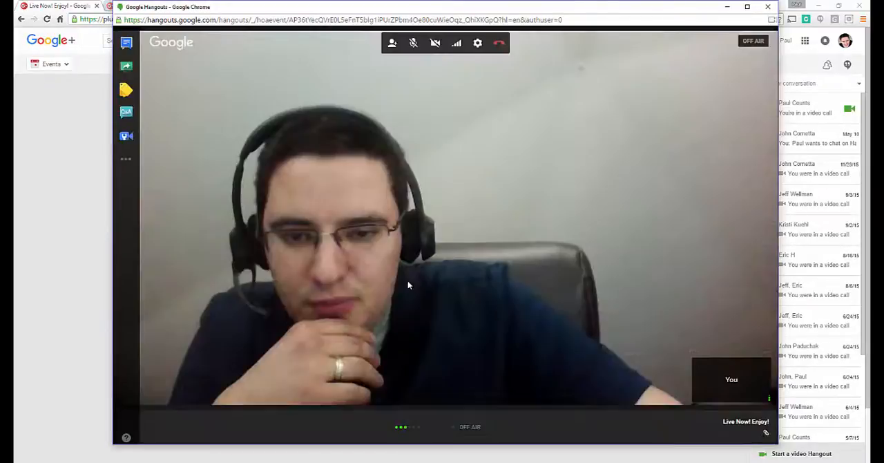
pyautogui.click(434, 43)
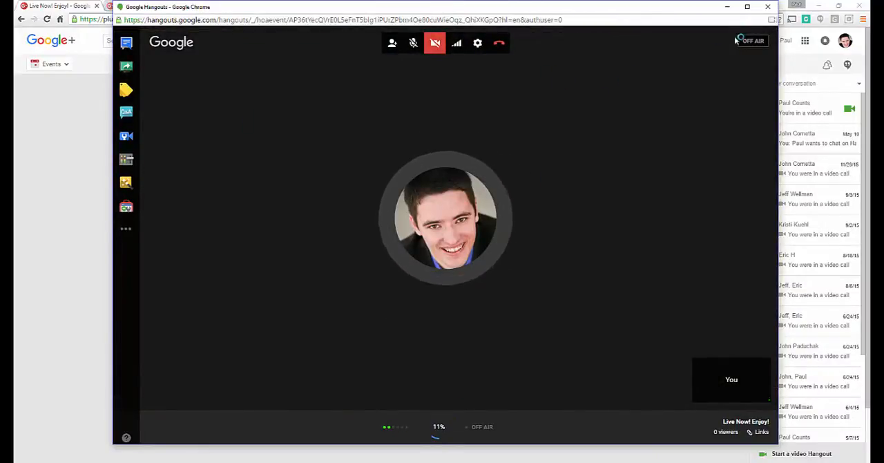
# Maximize the hangout window and start the live broadcast, accepting the Go Live confirmation.
pyautogui.click(747, 7)
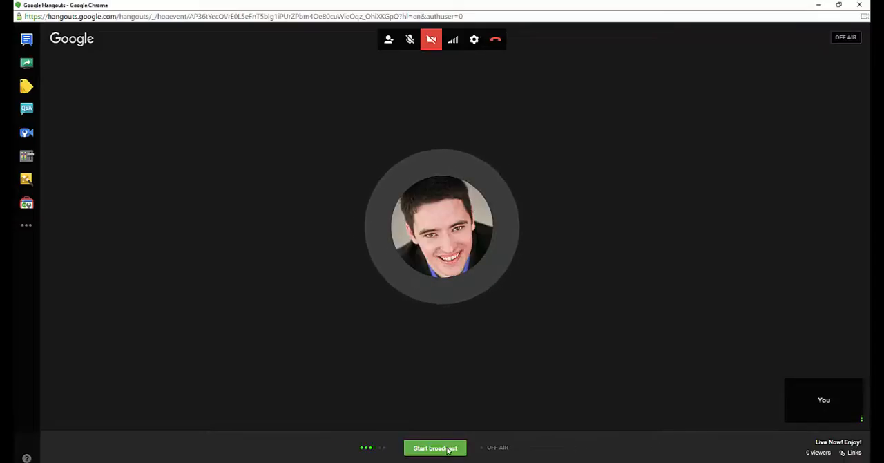
pyautogui.click(419, 451)
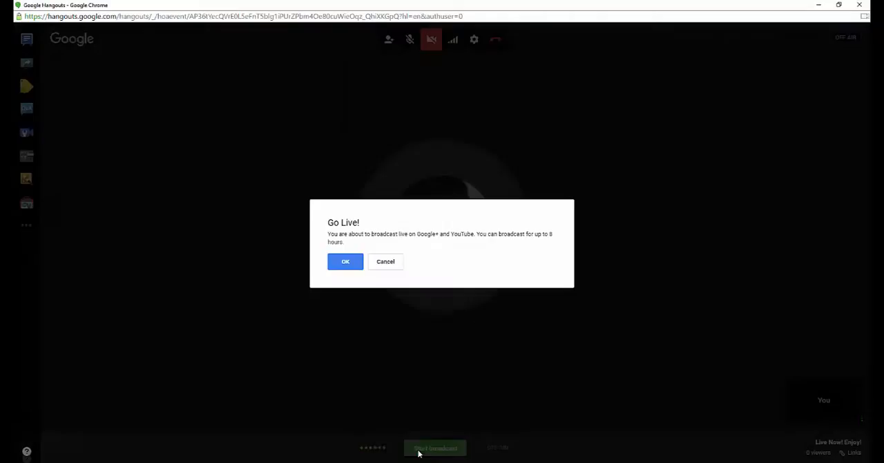
pyautogui.click(346, 261)
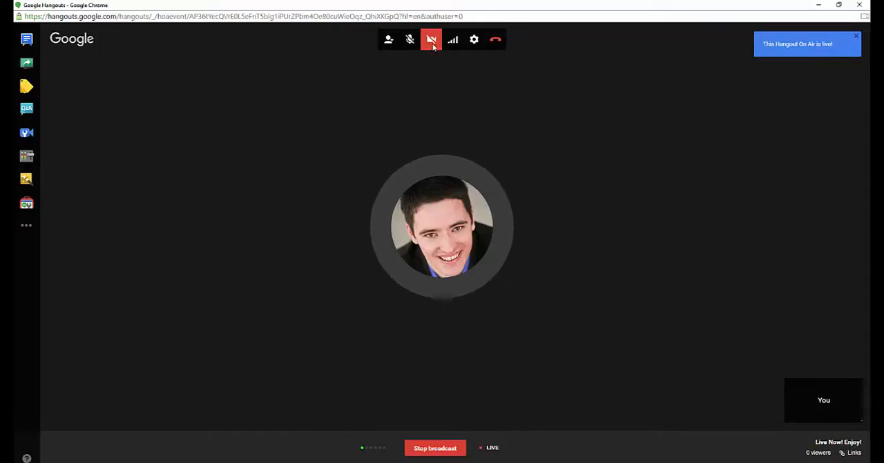
# Send the group chat message "Welcome to this special Hangout session!".
pyautogui.click(27, 40)
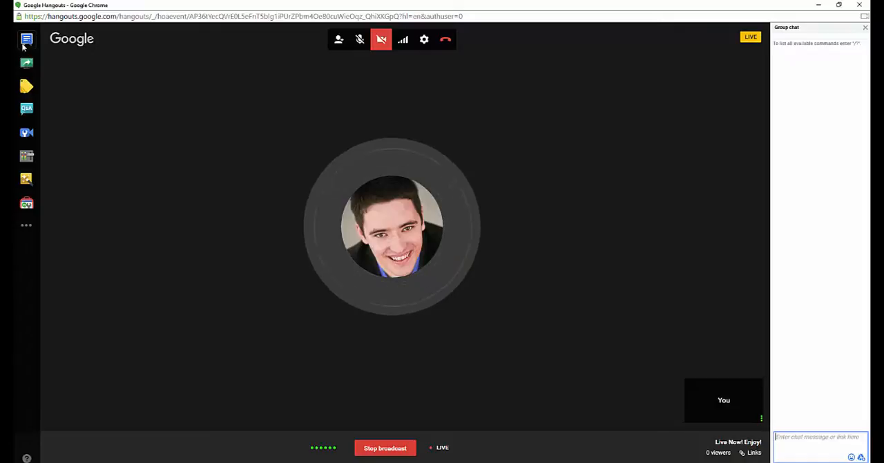
pyautogui.click(809, 438)
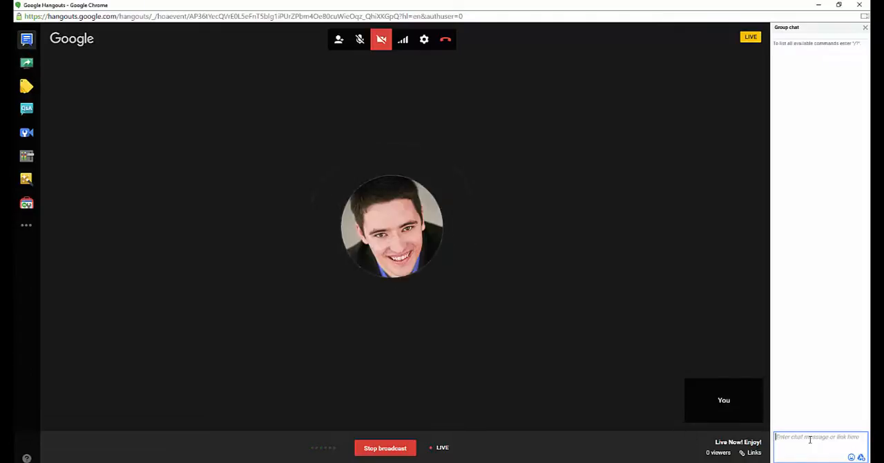
pyautogui.write('Wri')
pyautogui.press('BackSpace')
pyautogui.press('BackSpace')
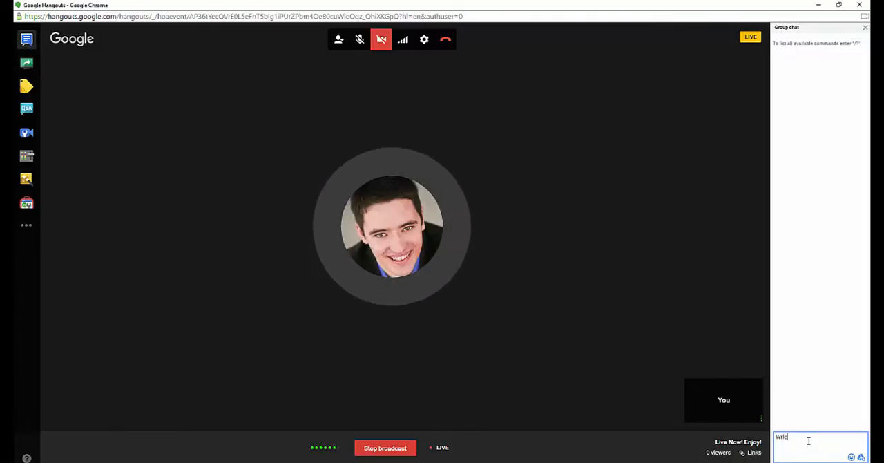
pyautogui.write('elcome to this spec')
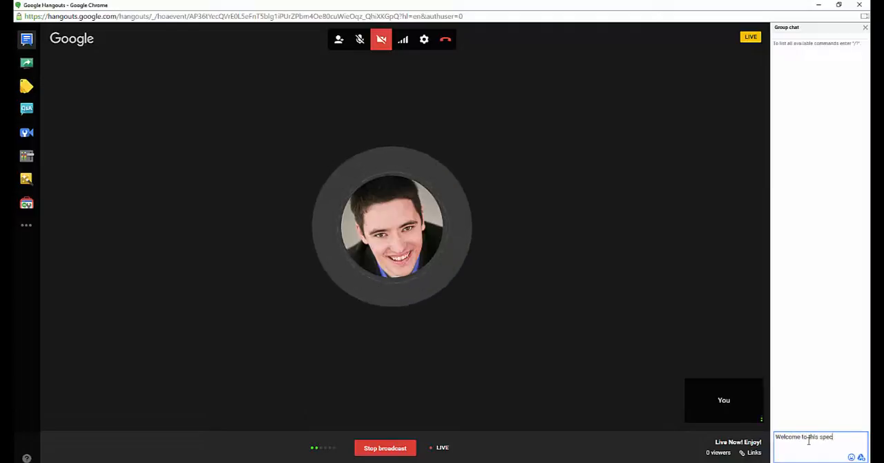
pyautogui.write('ial Hangout session')
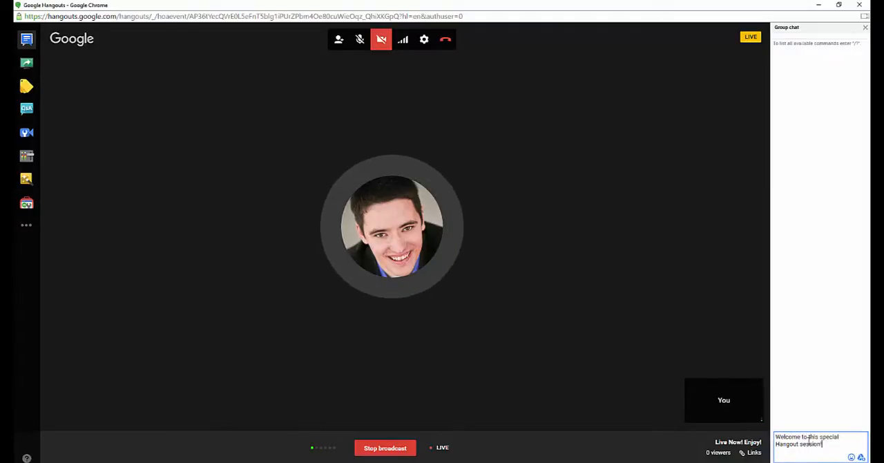
pyautogui.press('Return')
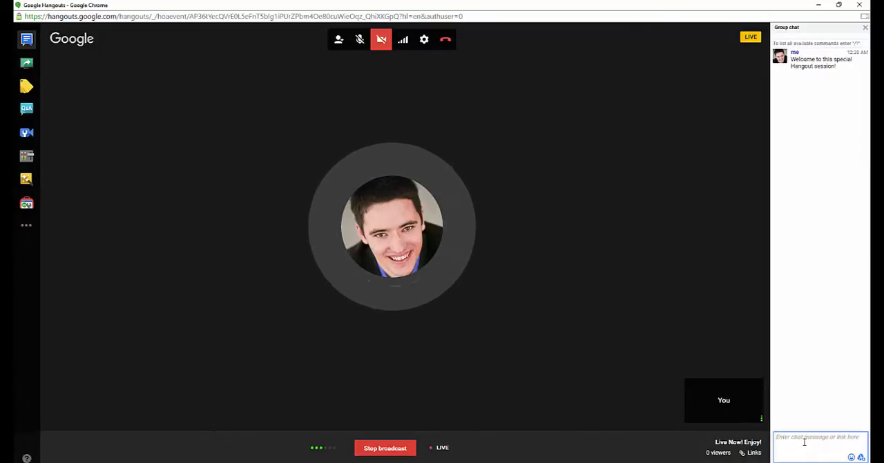
# Add the host's website as a Showcase item, and switch its Show item option on and off again.
pyautogui.click(25, 87)
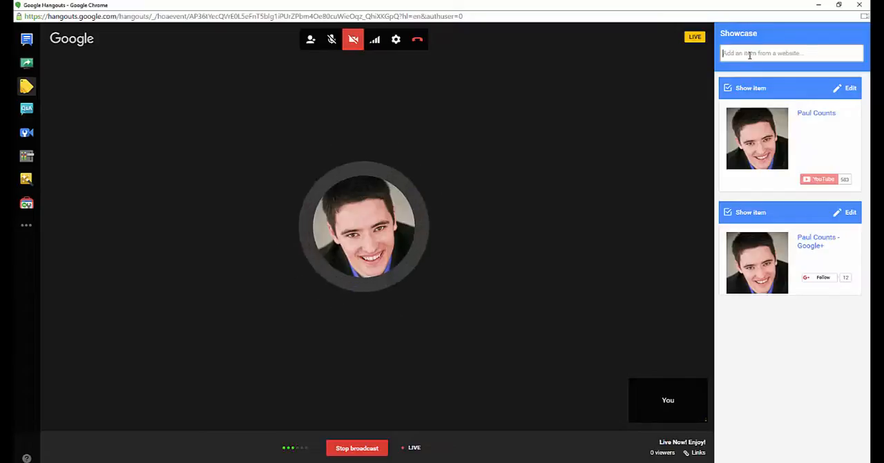
pyautogui.write('http://www.paulcounts.com')
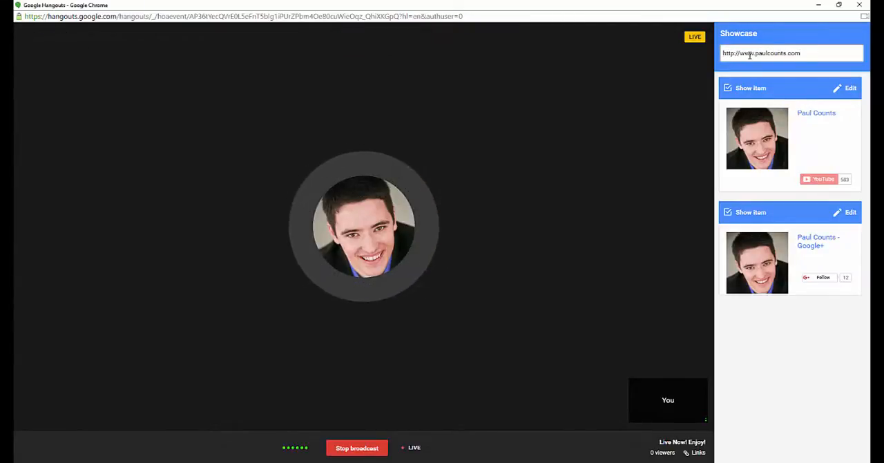
pyautogui.press('Return')
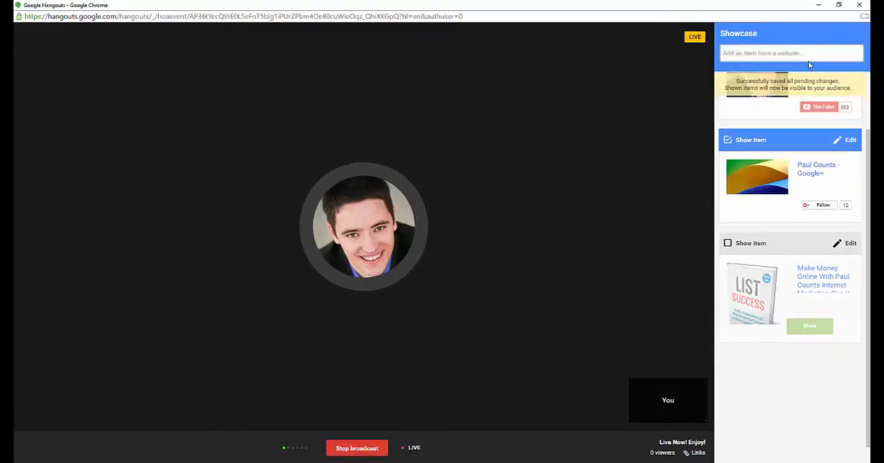
pyautogui.click(728, 243)
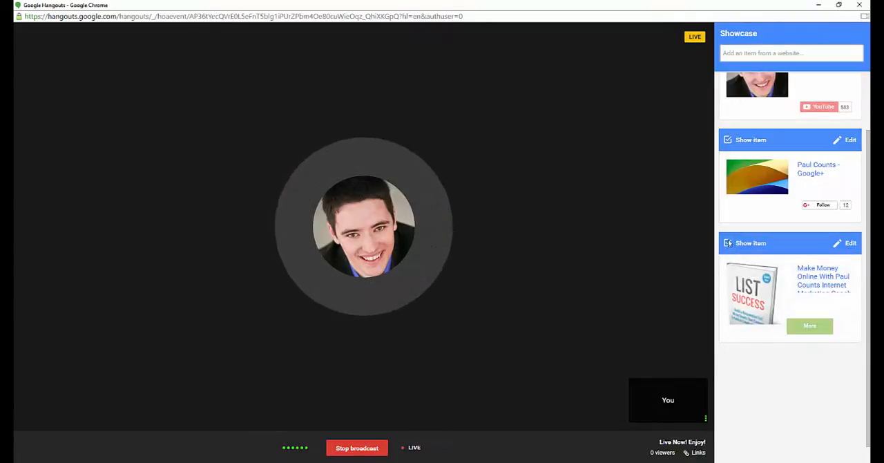
pyautogui.click(729, 243)
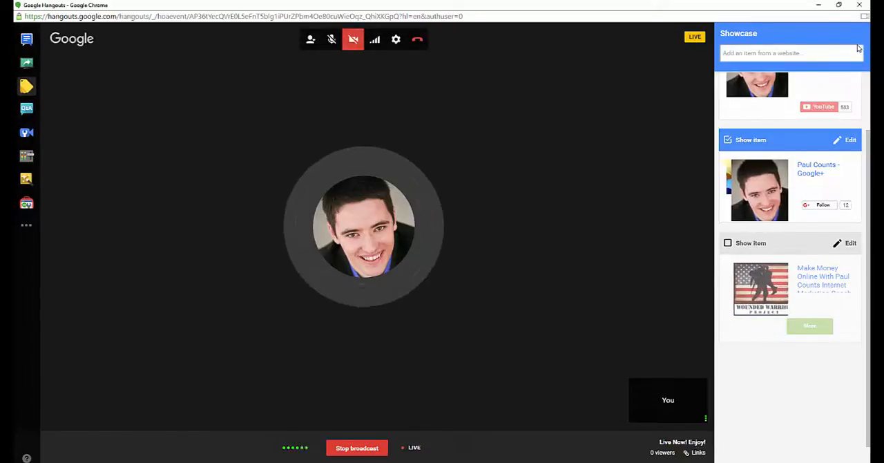
# Examine the question categories in the Q&A app and close the list without choosing another one.
pyautogui.click(25, 109)
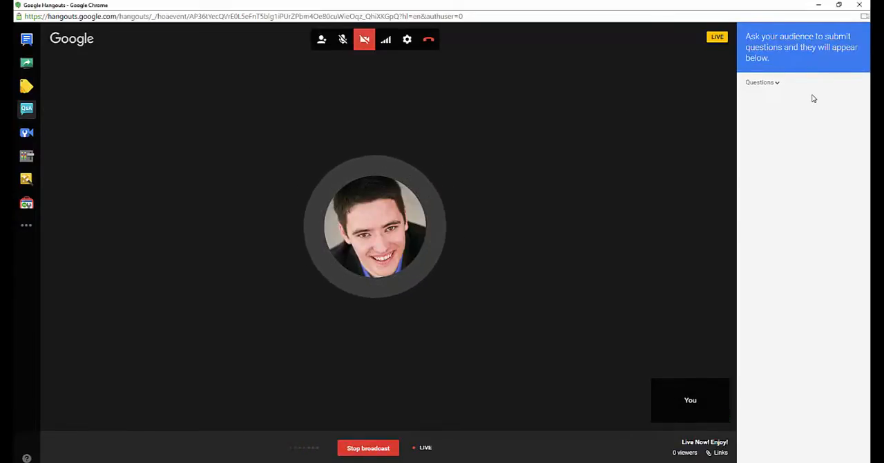
pyautogui.click(779, 86)
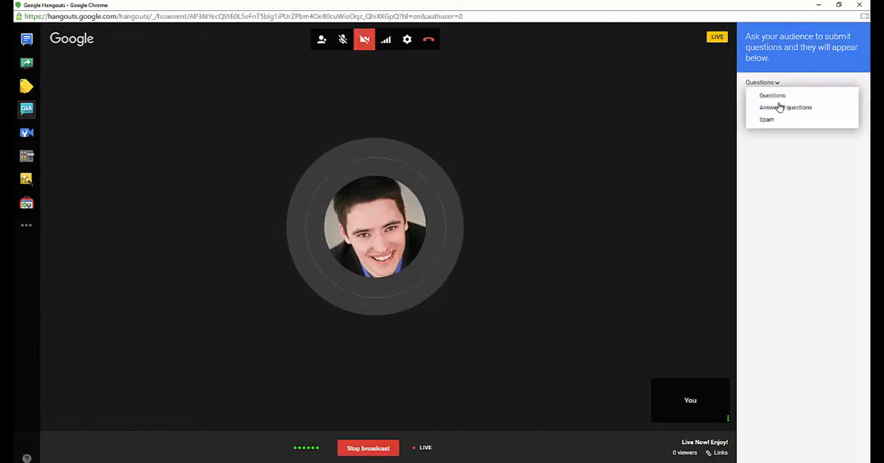
pyautogui.click(786, 178)
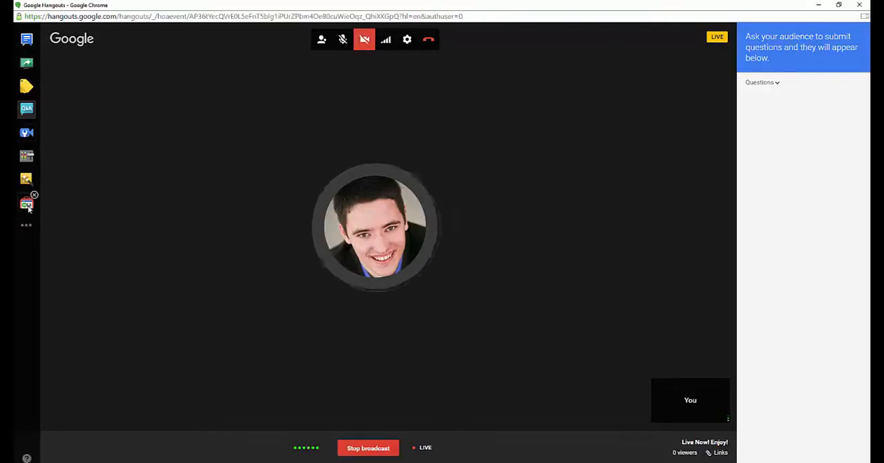
# Open Google Effects, turn the camera on and try the striped hat from the Headwear effects.
pyautogui.click(27, 180)
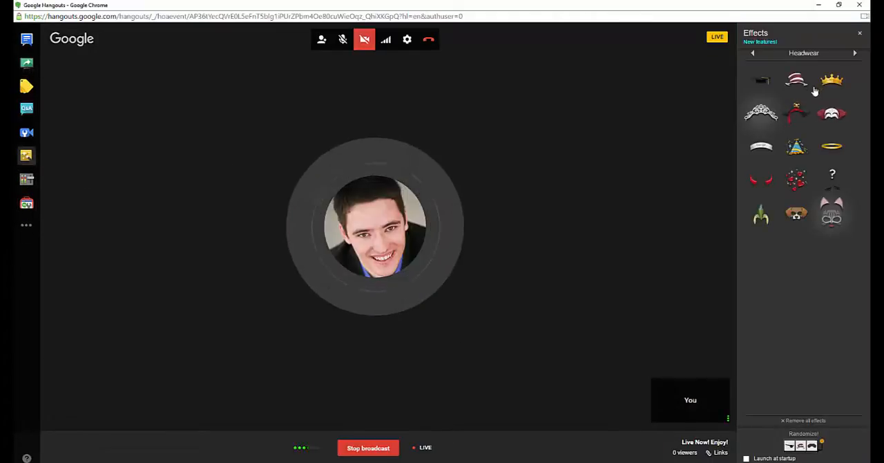
pyautogui.click(365, 39)
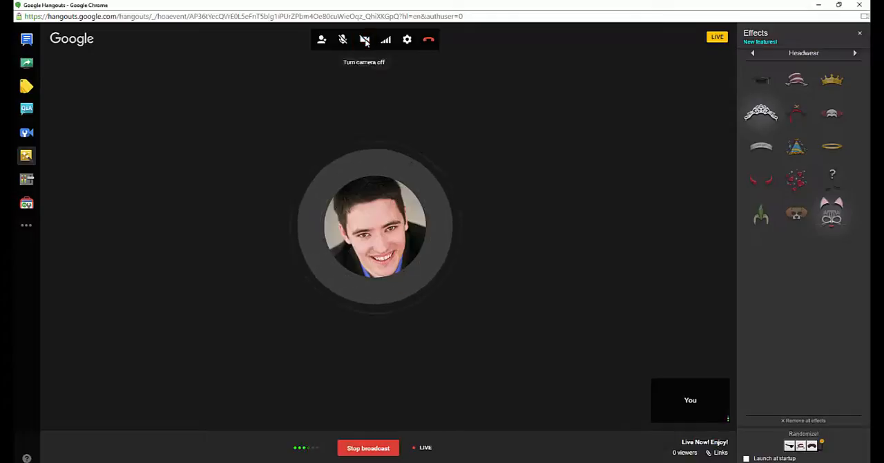
pyautogui.click(795, 83)
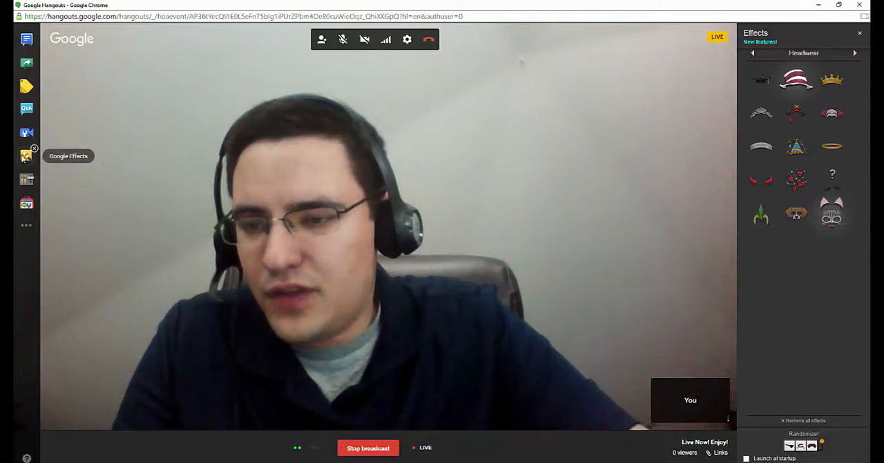
# Play the clapping hands effect from the Sounds category and turn the camera off.
pyautogui.click(753, 55)
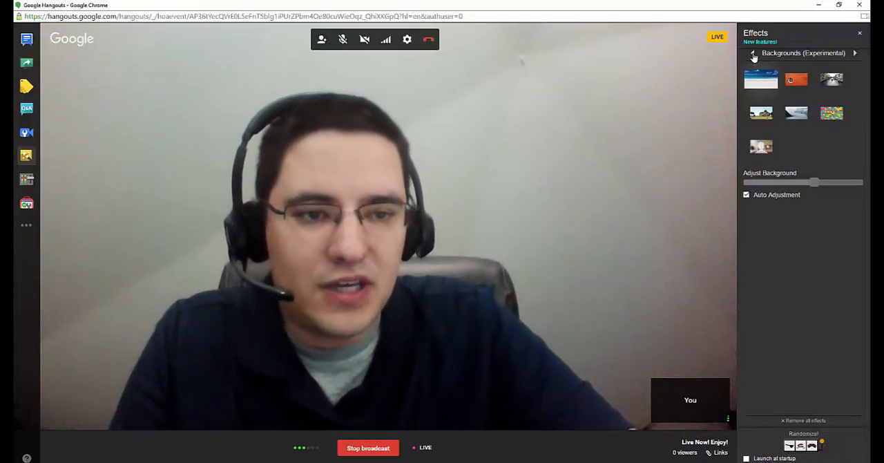
pyautogui.click(754, 54)
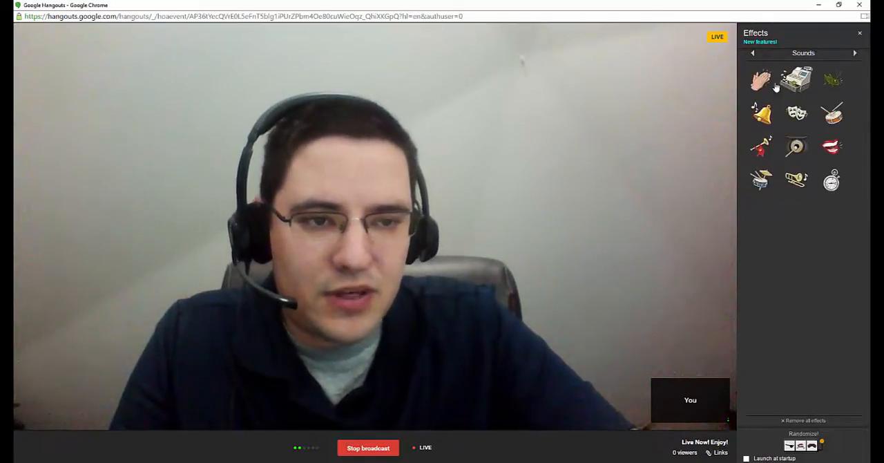
pyautogui.click(760, 81)
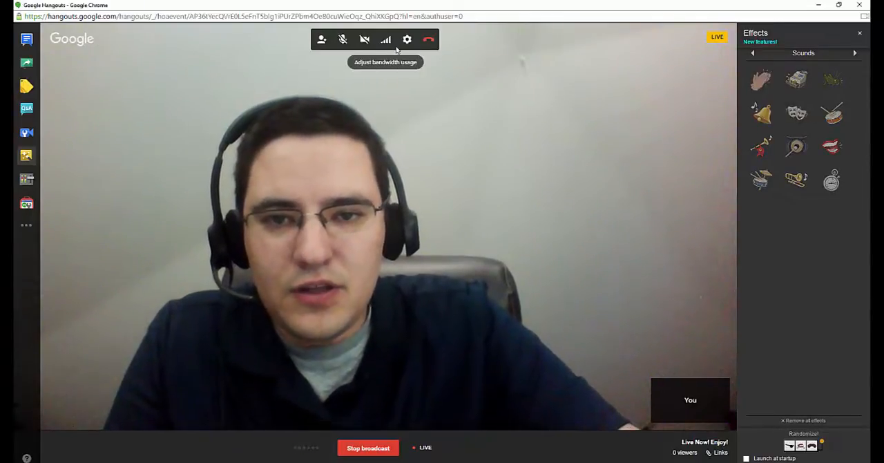
pyautogui.click(365, 39)
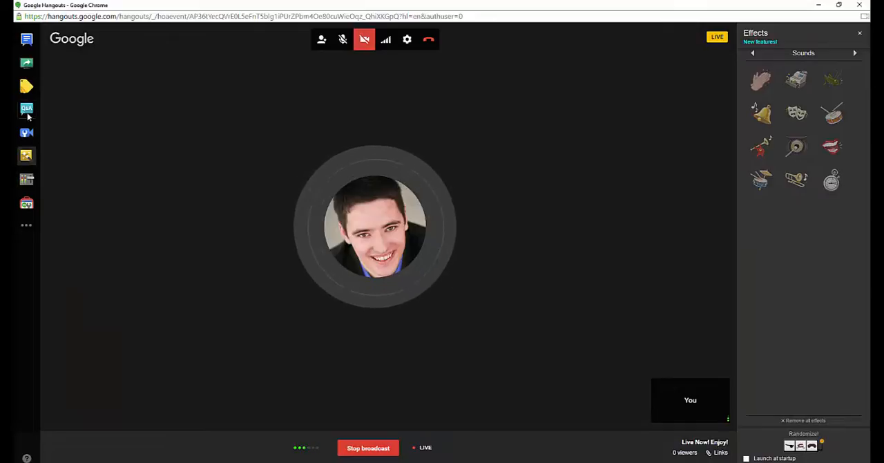
# Look at the screens and windows available for screen sharing, and cancel without sharing one.
pyautogui.click(26, 63)
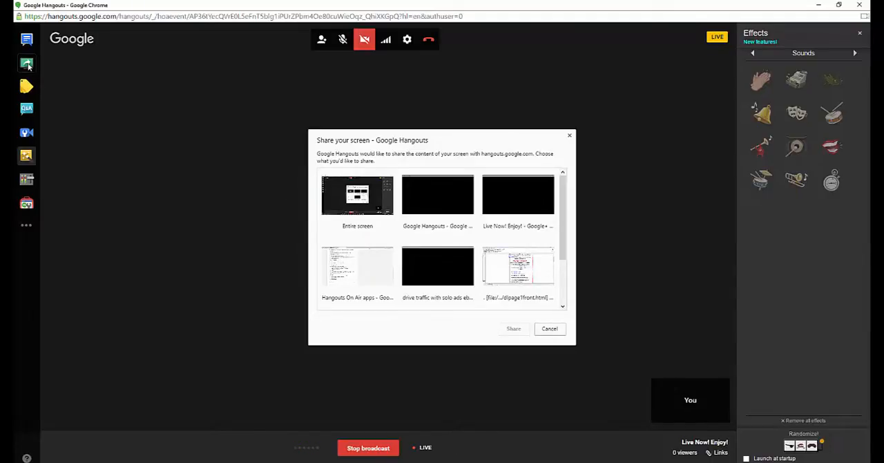
pyautogui.click(549, 329)
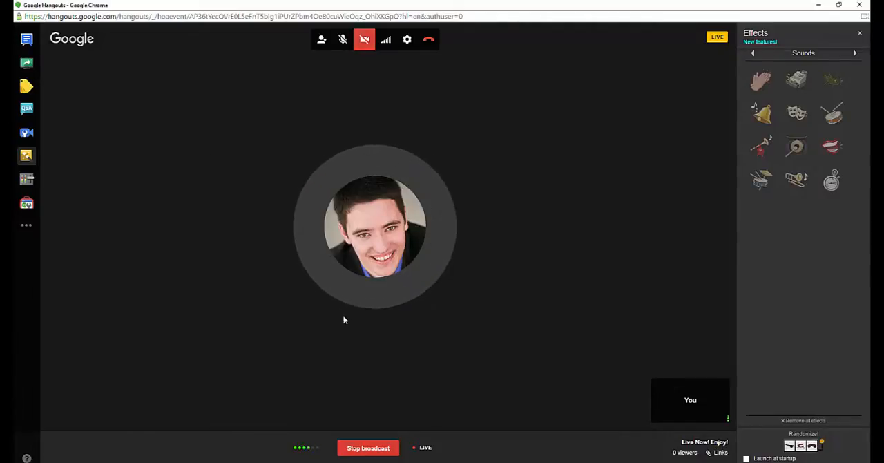
# Stop the live broadcast of the "Live Now! Enjoy!" hangout.
pyautogui.click(367, 446)
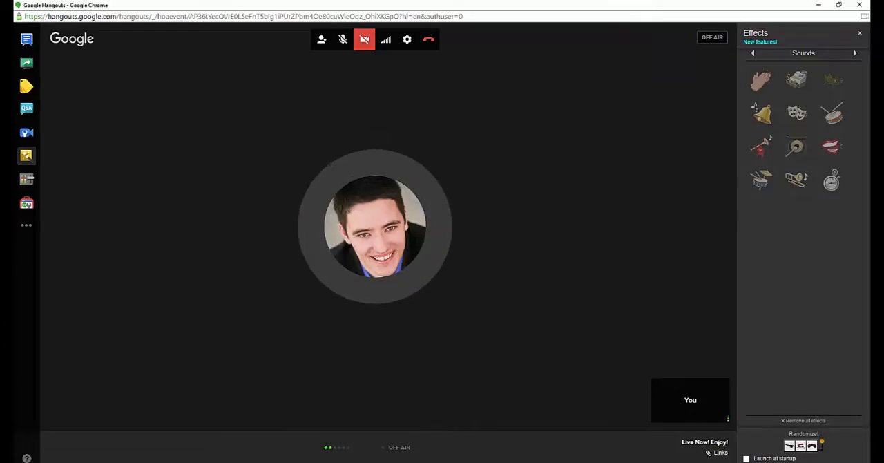
pyautogui.moveTo(506, 462)
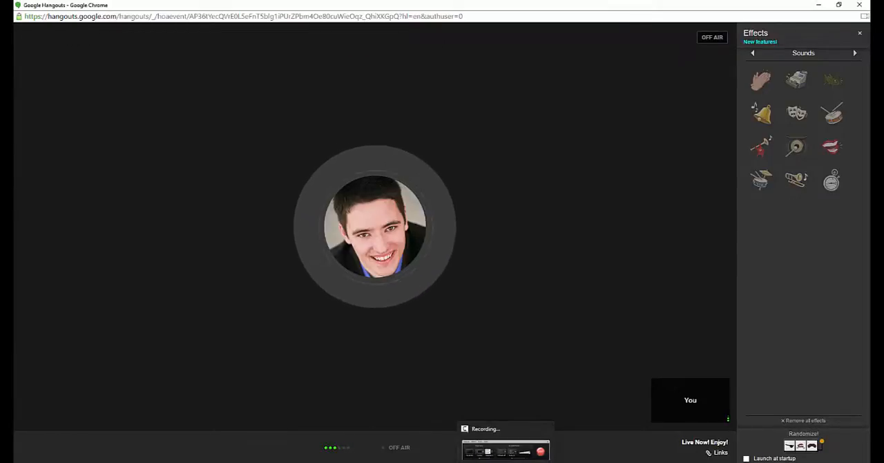